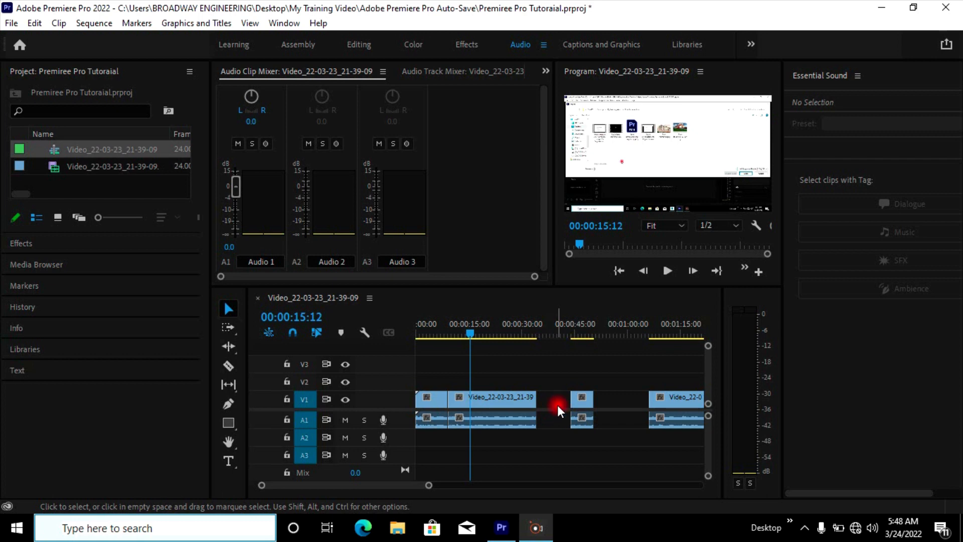
Ripple delete the first gap on track V1, between the second and third clips, and undo that deletion
left_click(556, 401)
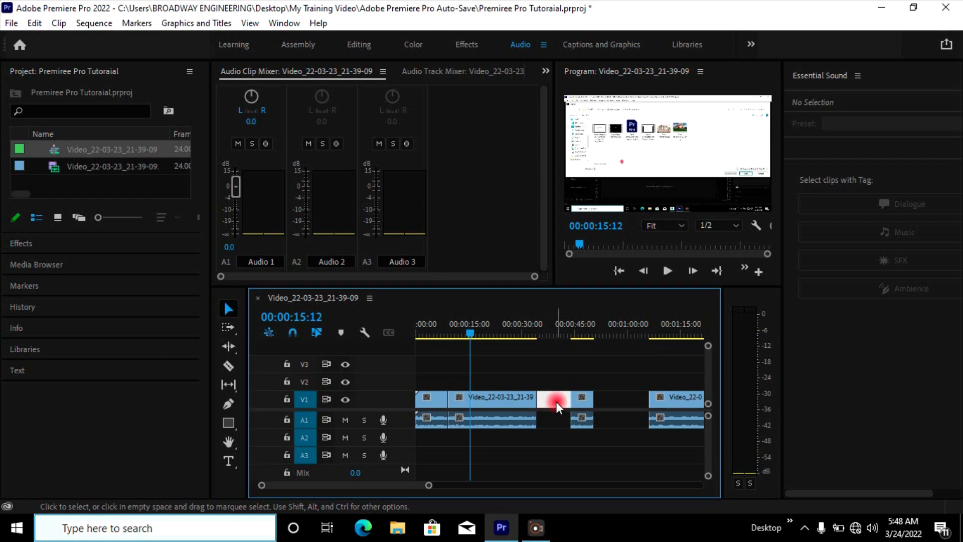
key("Delete")
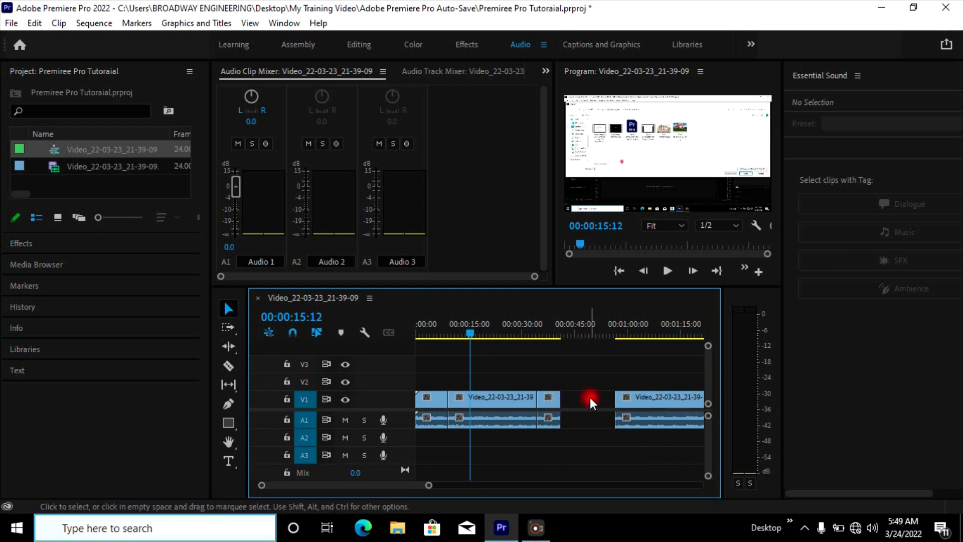
key("ctrl+z")
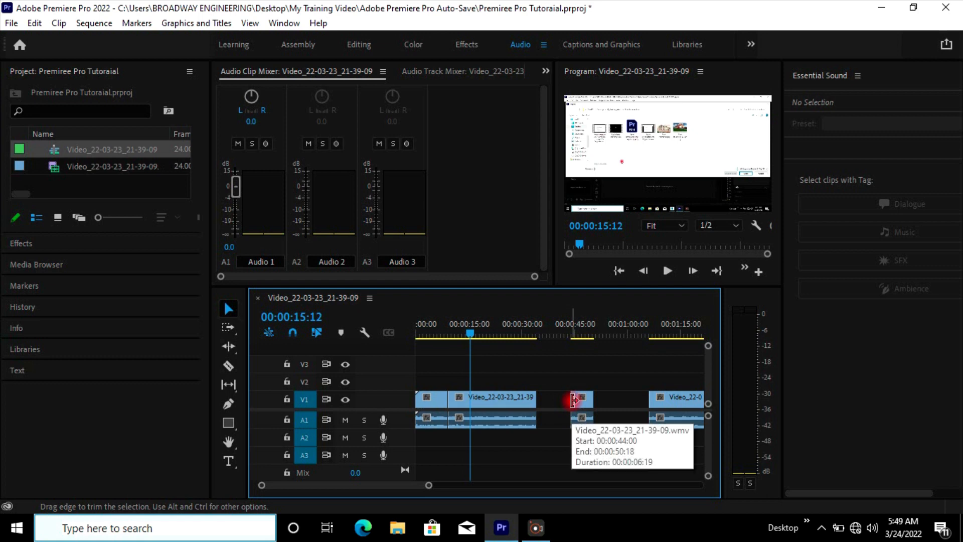
Extend the starts of the third and fourth clips back to the preceding clips' ends to fill both gaps on the timeline
left_click_drag(567, 400, 533, 396)
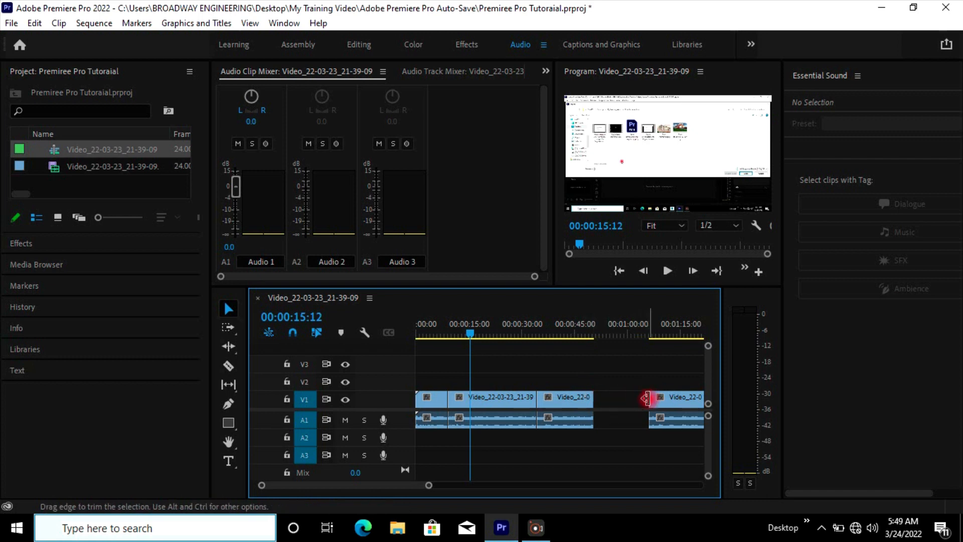
left_click_drag(647, 399, 594, 397)
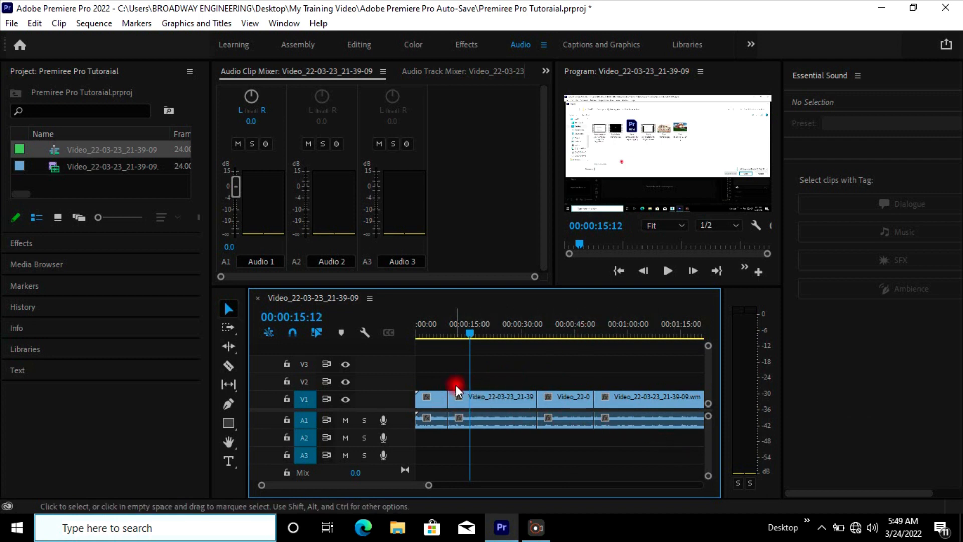
Play the sequence from its beginning past the filled gaps to review the joined clips, and stop playback
left_click_drag(468, 336, 409, 335)
left_click(648, 270)
left_click(662, 274)
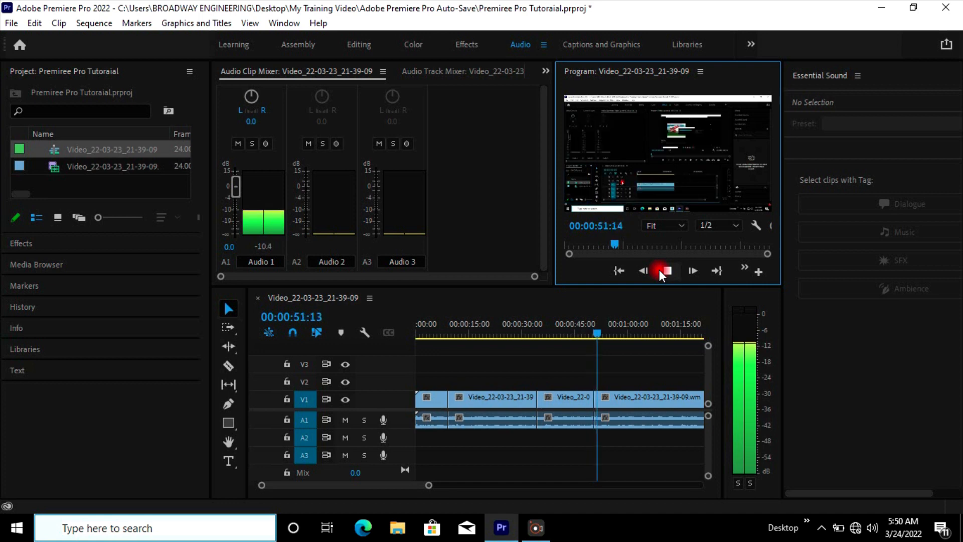
left_click(659, 269)
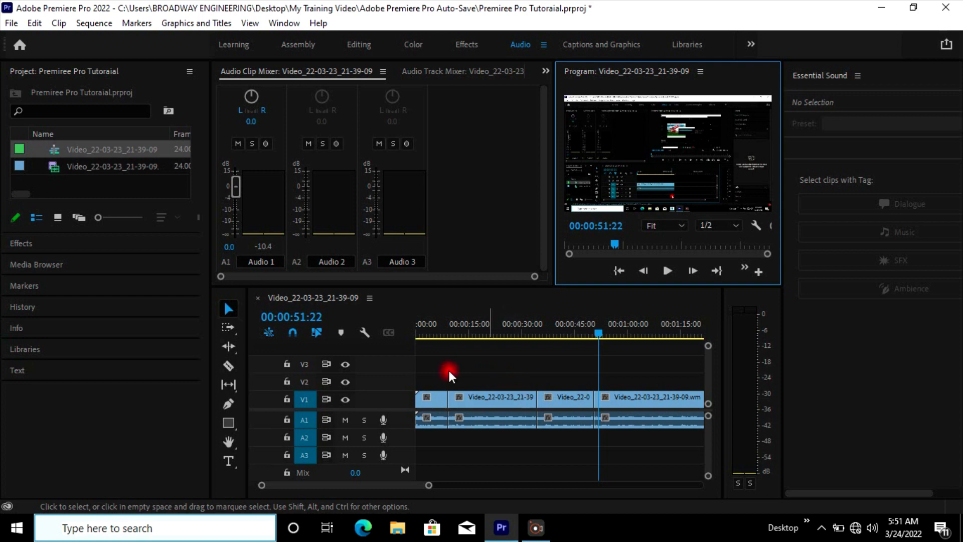
Import the video file Video_22-03-23_09-17-56.mp4 from the Training Thunail folder into the project
left_click(11, 23)
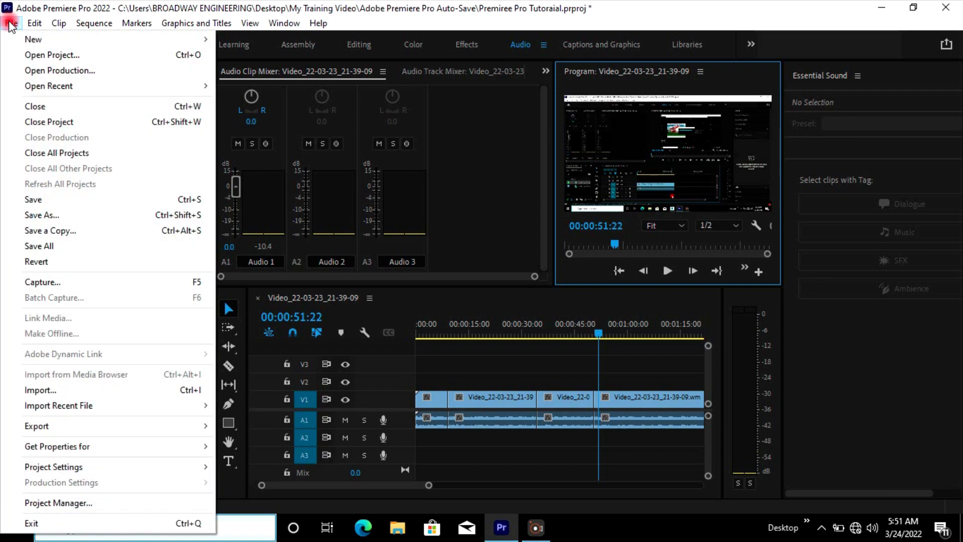
left_click(57, 389)
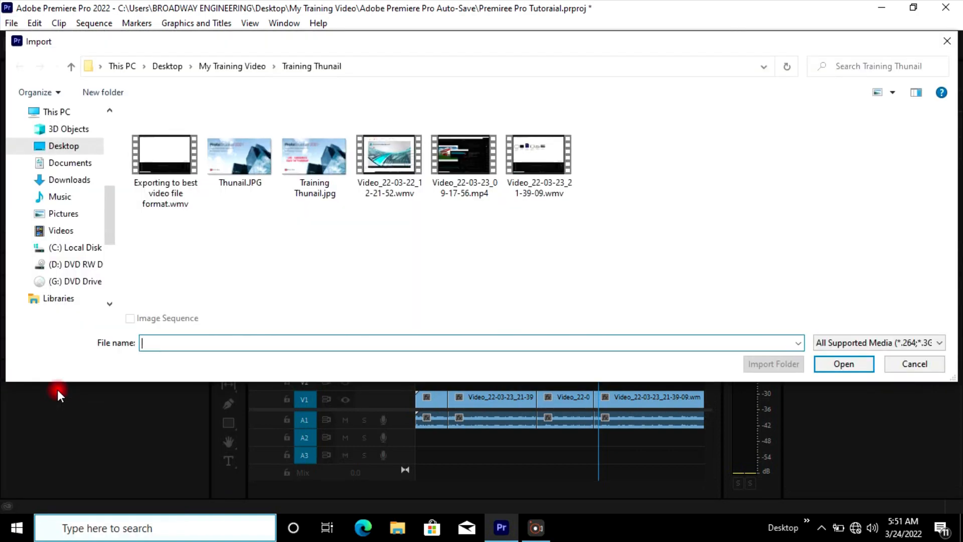
left_click(456, 171)
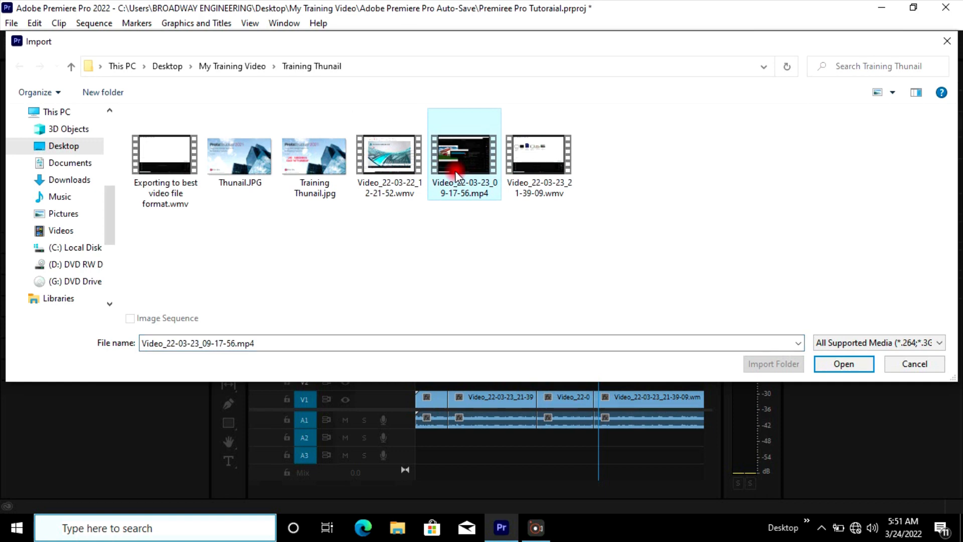
left_click(855, 359)
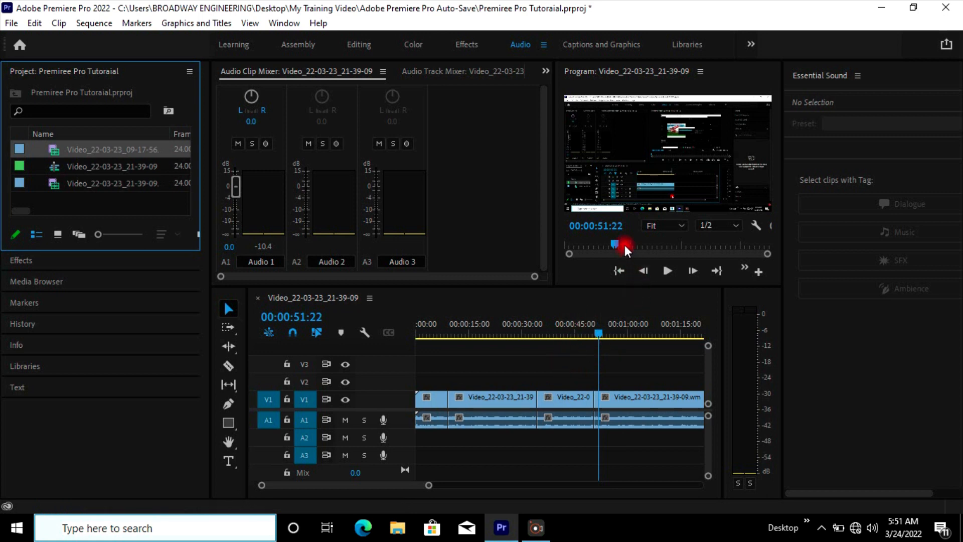
Place Video_22-03-23_09-17-56.mp4 on tracks V1 and A1 shortly after the end of the last clip in the sequence
left_click_drag(618, 241, 777, 230)
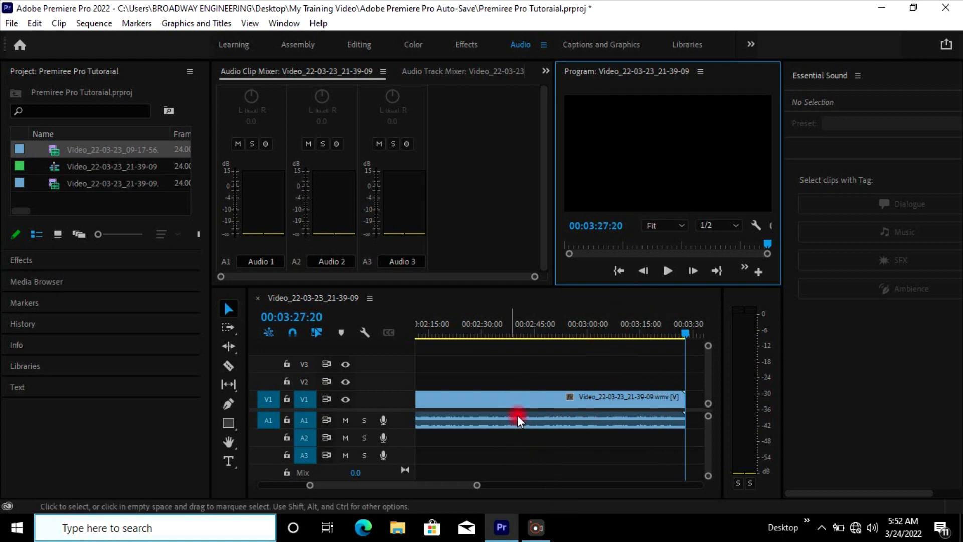
left_click(228, 443)
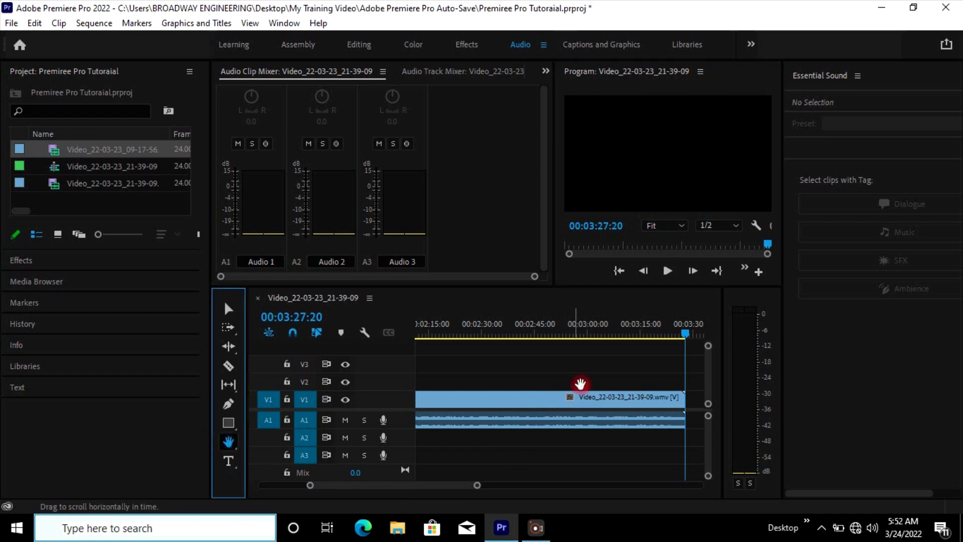
left_click_drag(610, 400, 523, 408)
left_click_drag(461, 414, 444, 414)
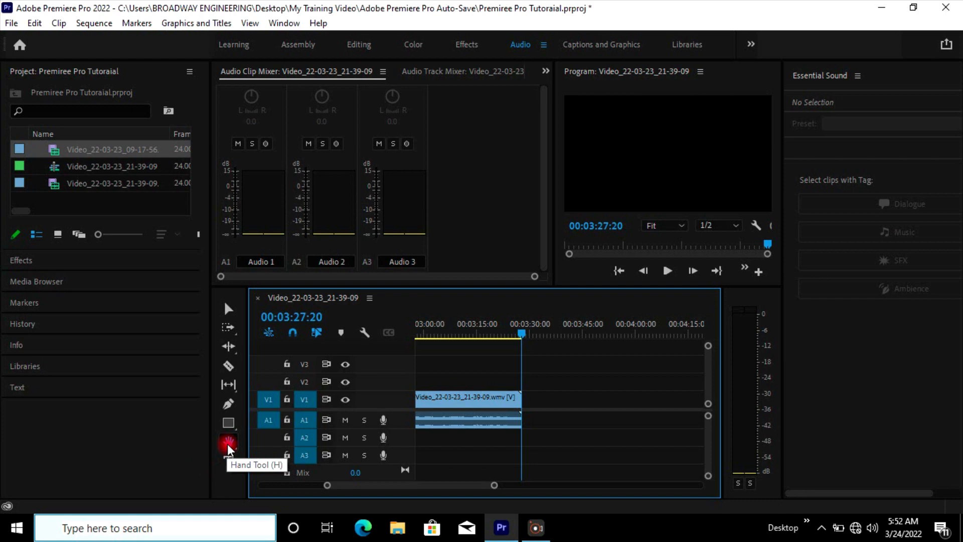
mouse_move(442, 398)
left_mouse_down()
mouse_move(636, 390)
mouse_move(436, 391)
left_mouse_up()
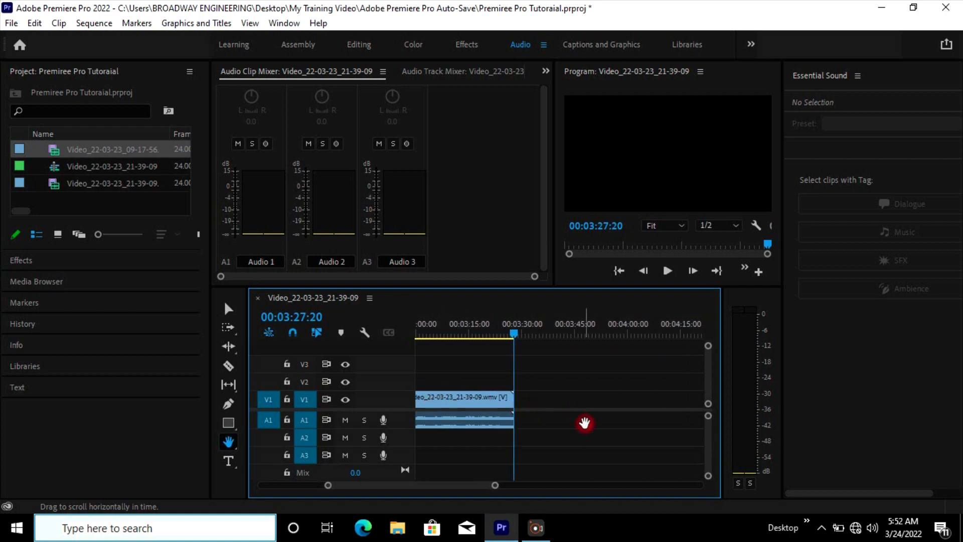
left_click(84, 152)
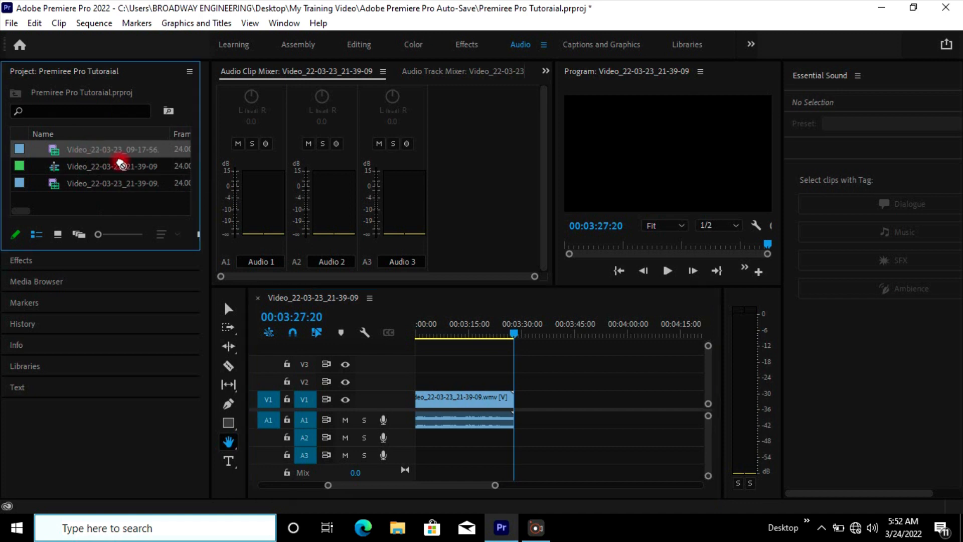
left_click_drag(387, 334, 549, 410)
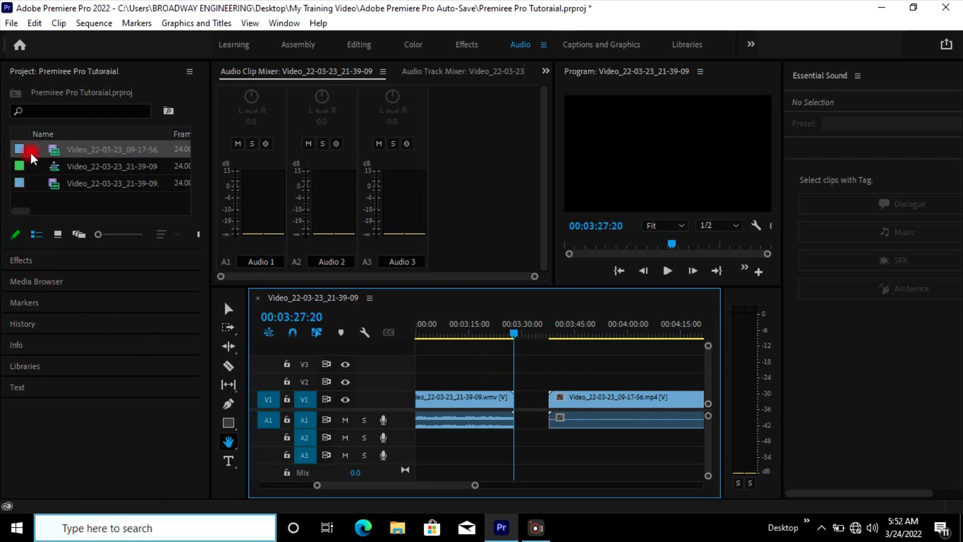
Ripple delete the gap between the last .wmv clip and the newly added .mp4 clip
left_click(227, 310)
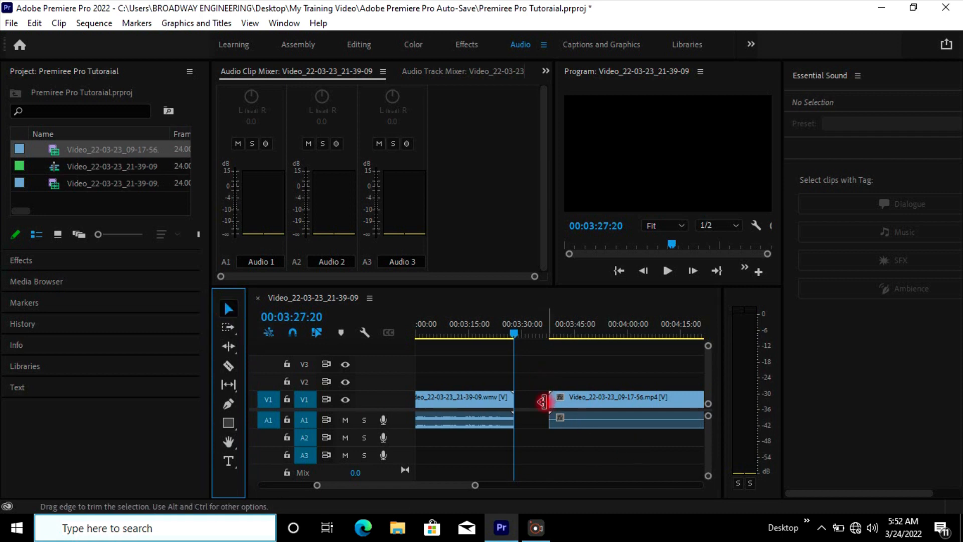
left_click(536, 399)
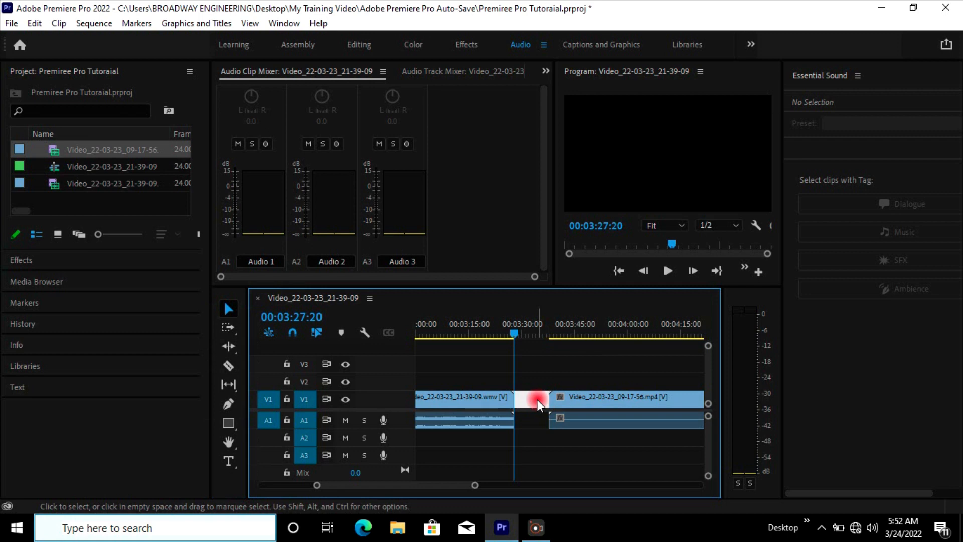
key("Delete")
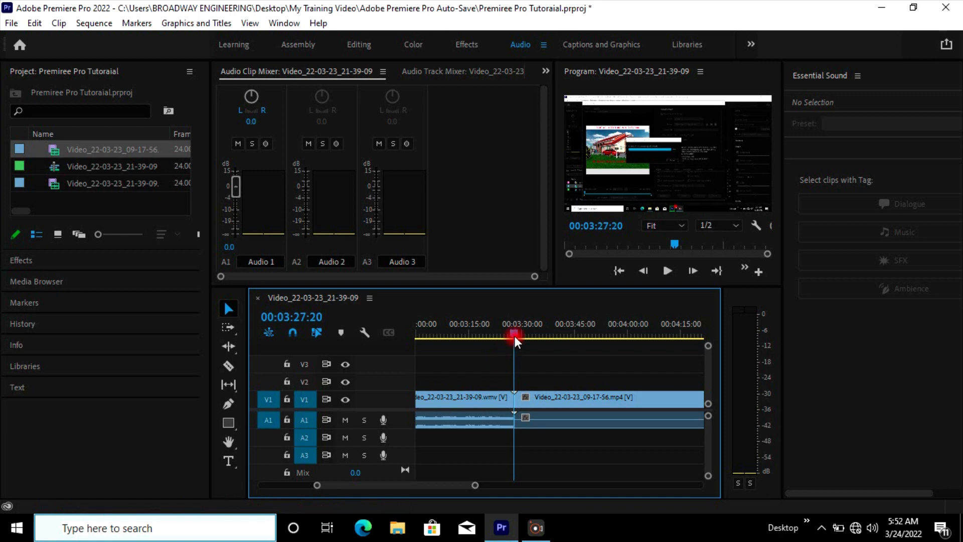
Play the sequence from 00:03:24:03 across the join between the .wmv and .mp4 clips, and stop playback
left_click_drag(513, 335, 501, 333)
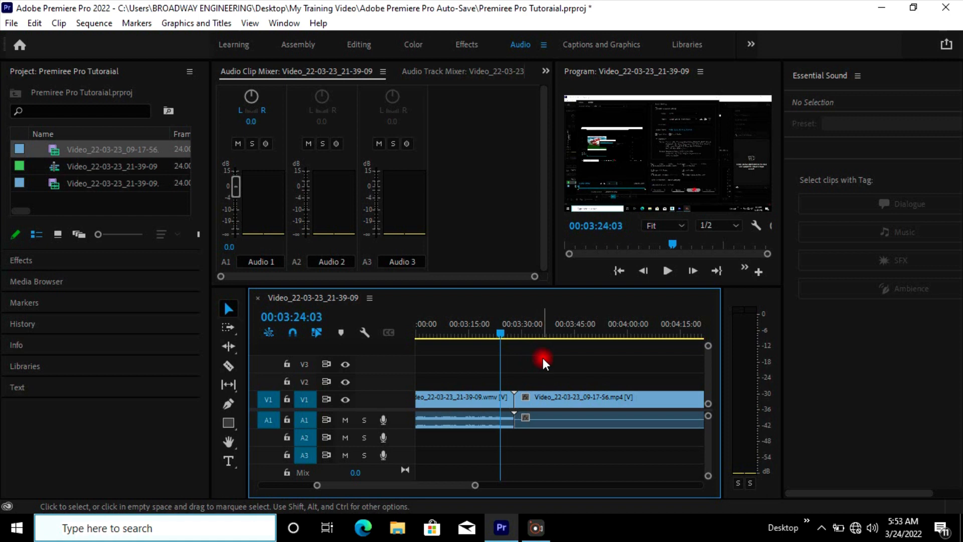
left_click(665, 270)
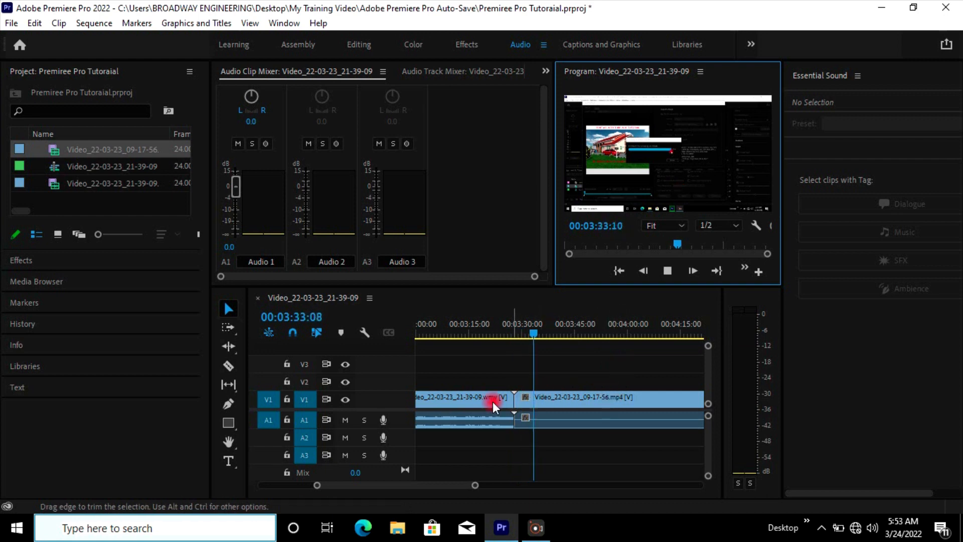
left_click(518, 333)
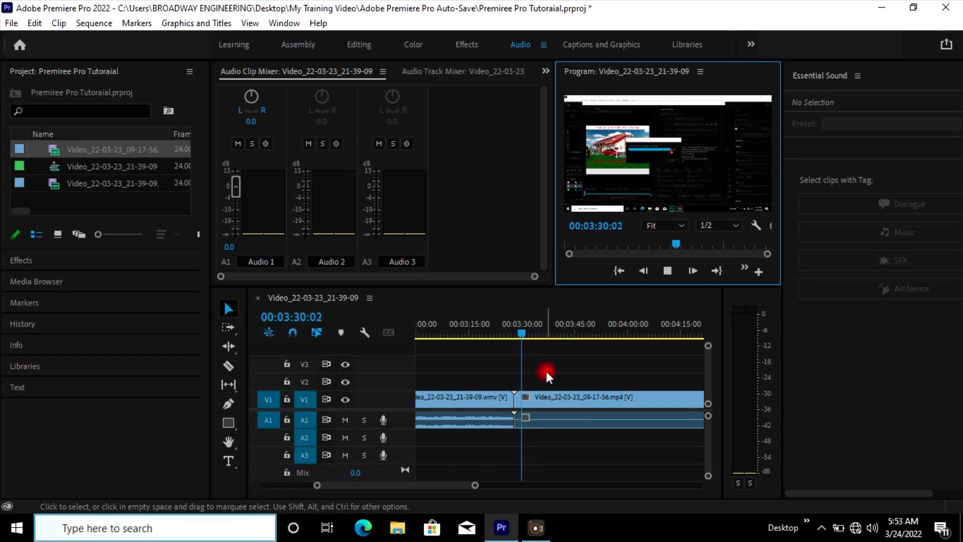
left_click(229, 307)
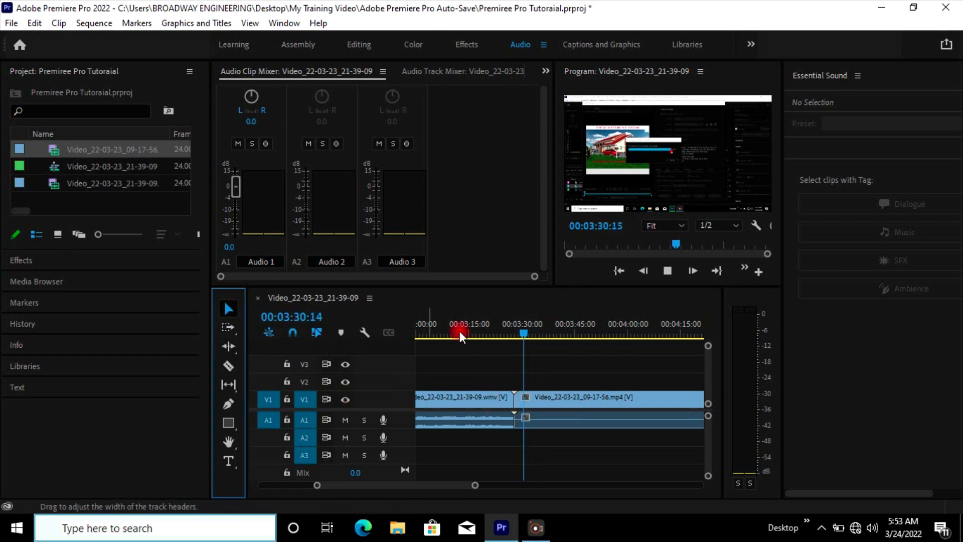
left_click(666, 271)
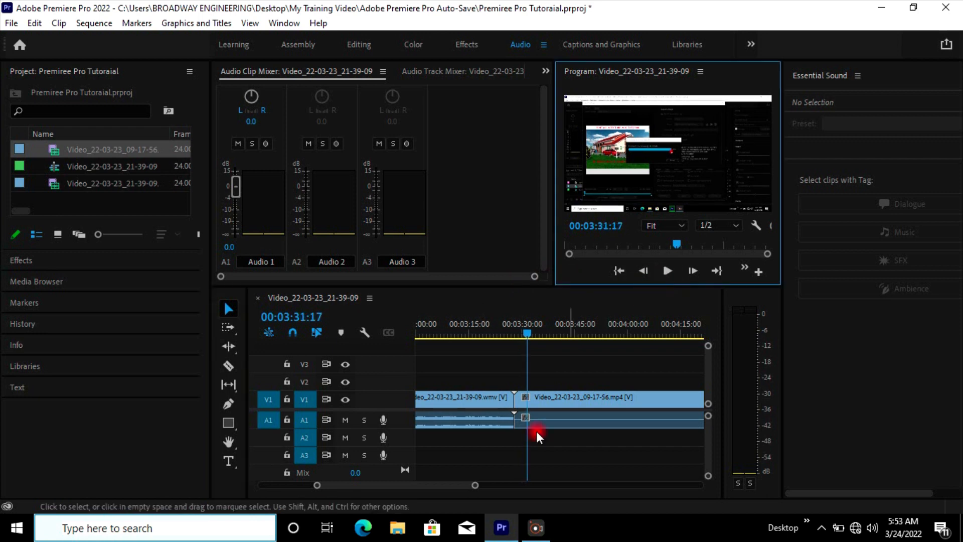
Split the .wmv clip at 00:03:24:03 and the .mp4 clip at about 00:03:33:12 with the Razor tool
left_click(515, 407)
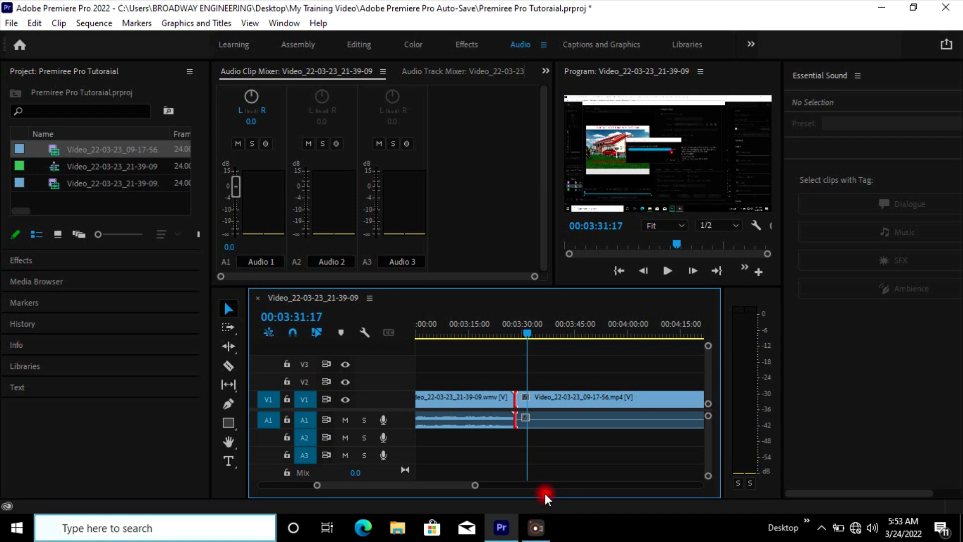
left_click(228, 366)
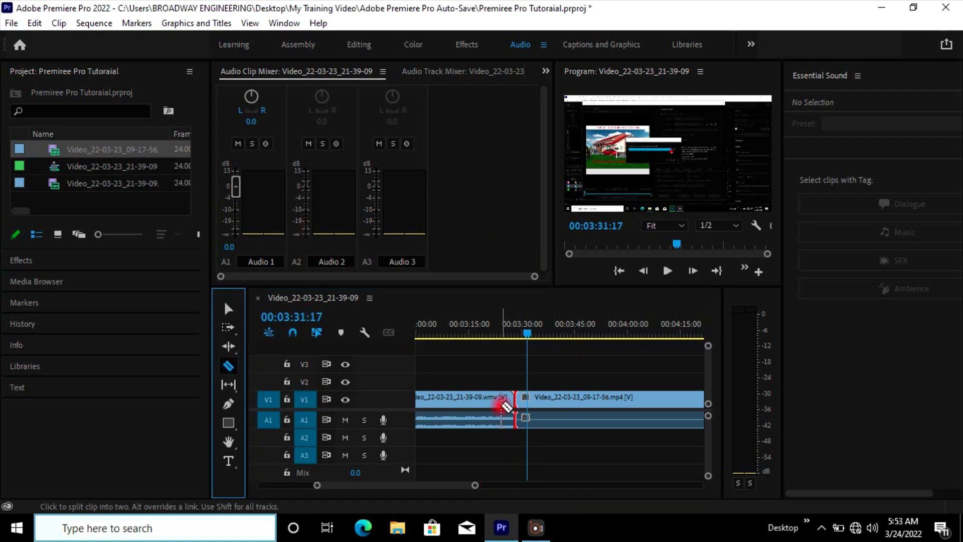
left_click(501, 412)
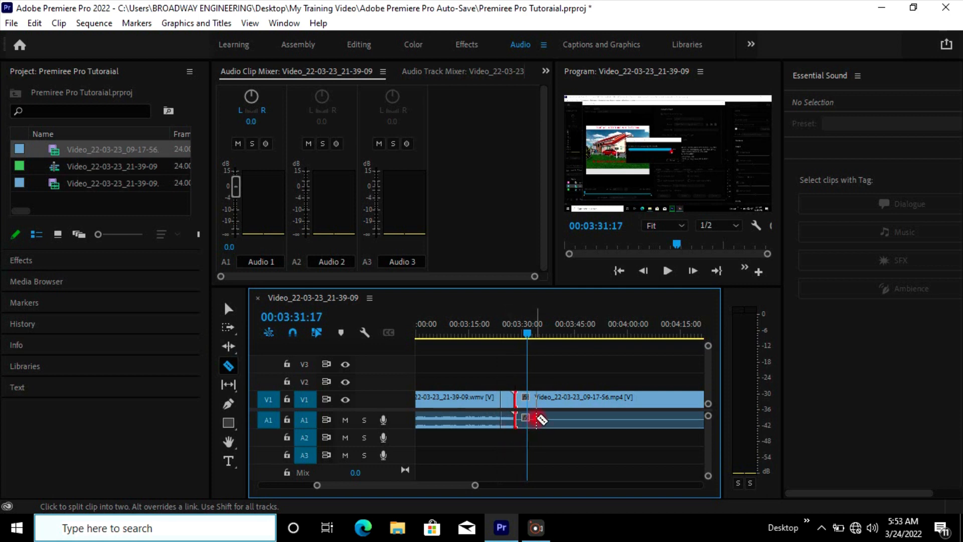
left_click(535, 415)
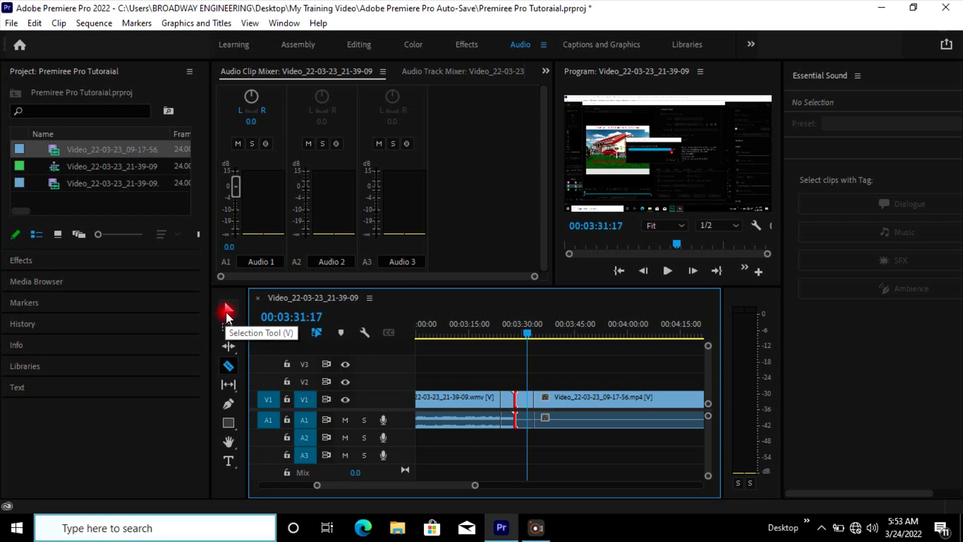
Delete the two short segments on either side of the .wmv and .mp4 join, and close the gap they leave
left_click(225, 310)
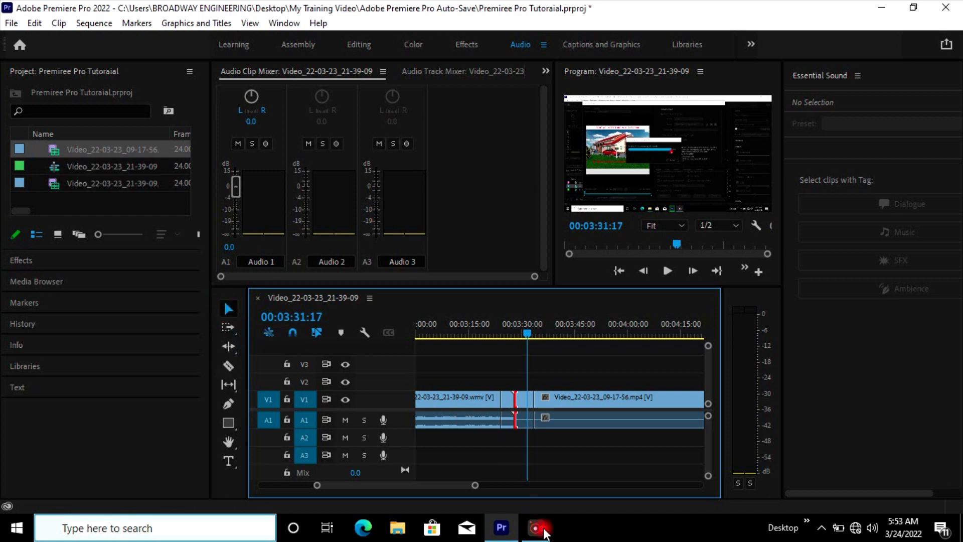
left_click(507, 402)
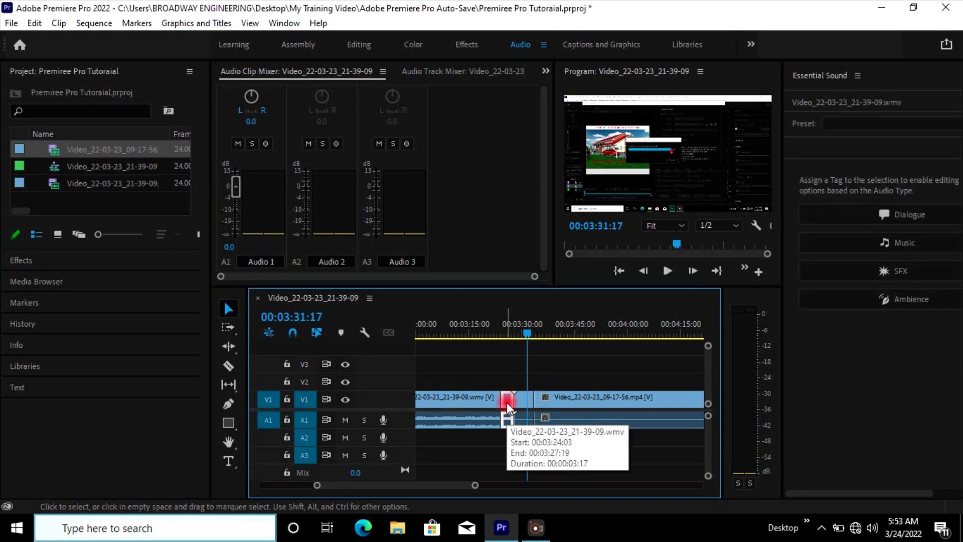
key("Delete")
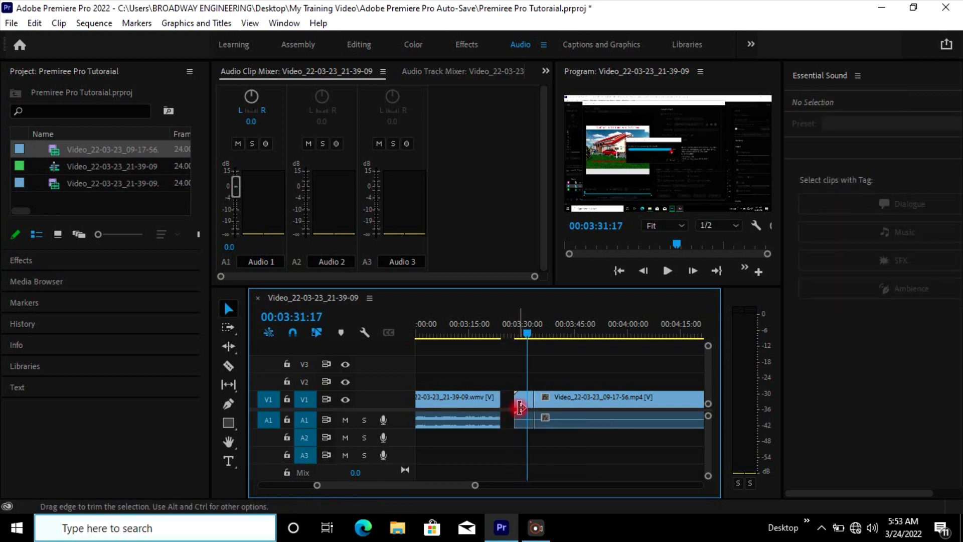
left_click(522, 406)
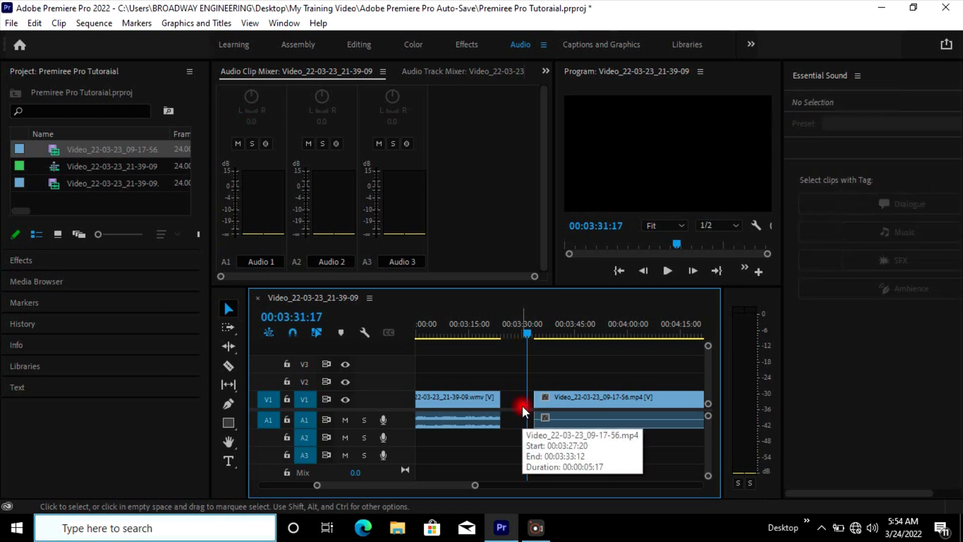
key("Delete")
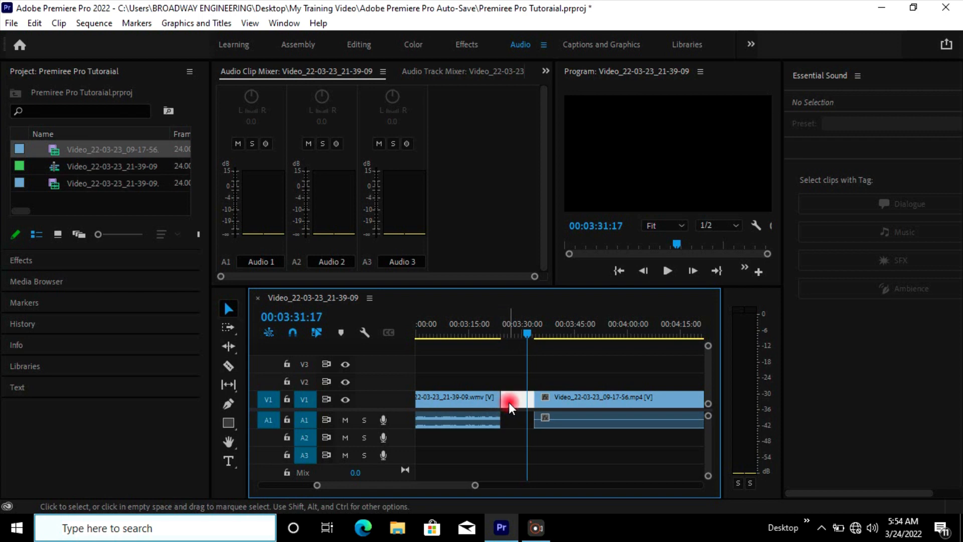
key("Delete")
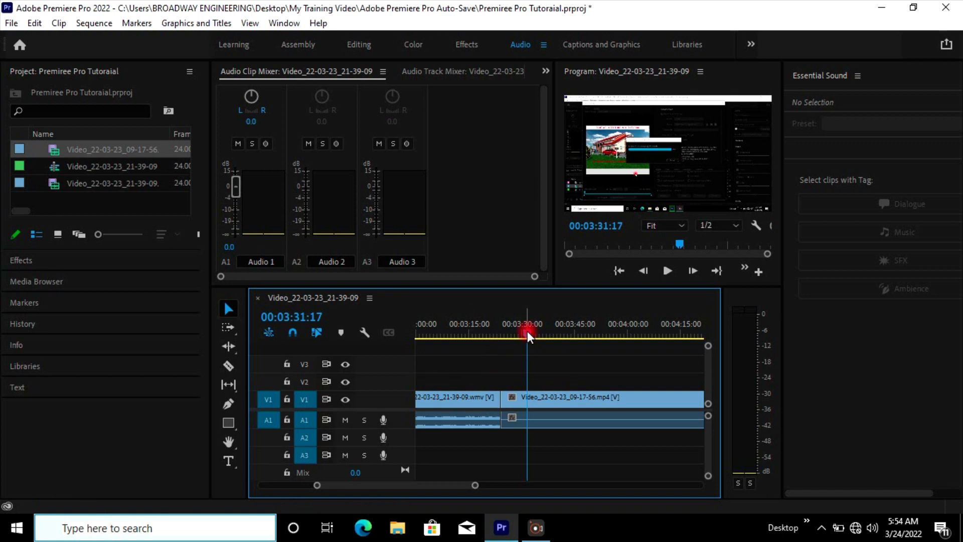
Play the sequence from 00:03:11:03 across the trimmed join between the .wmv and .mp4 clips, and stop playback just after it
left_click_drag(528, 331, 456, 340)
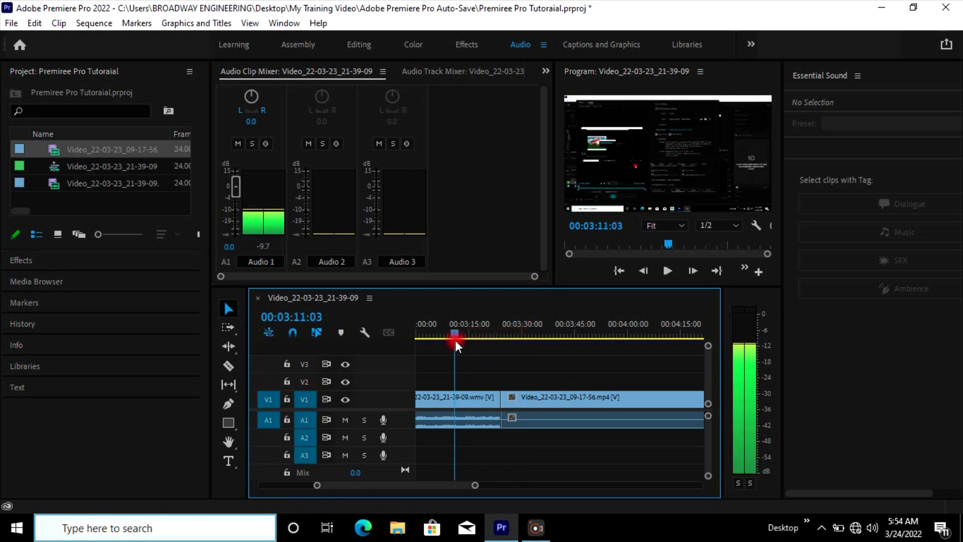
left_click(666, 275)
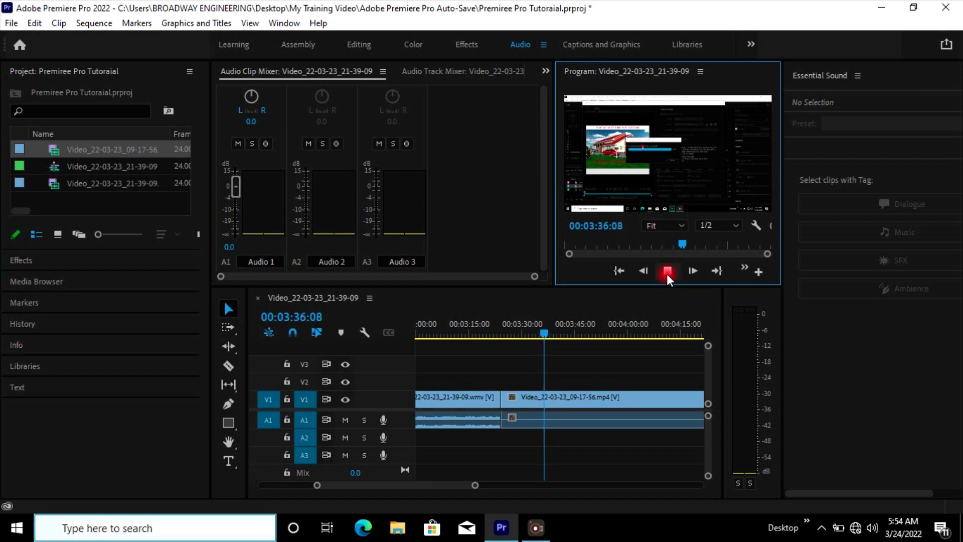
left_click(667, 274)
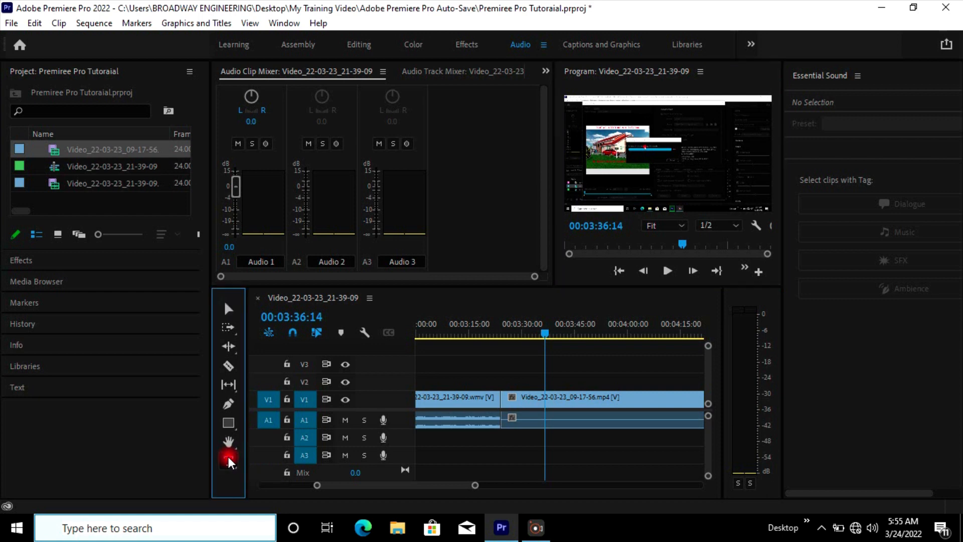
Activate the horizontal Type Tool and start a text insertion in the lower middle of the program picture at 00:03:36:14
left_click(228, 460)
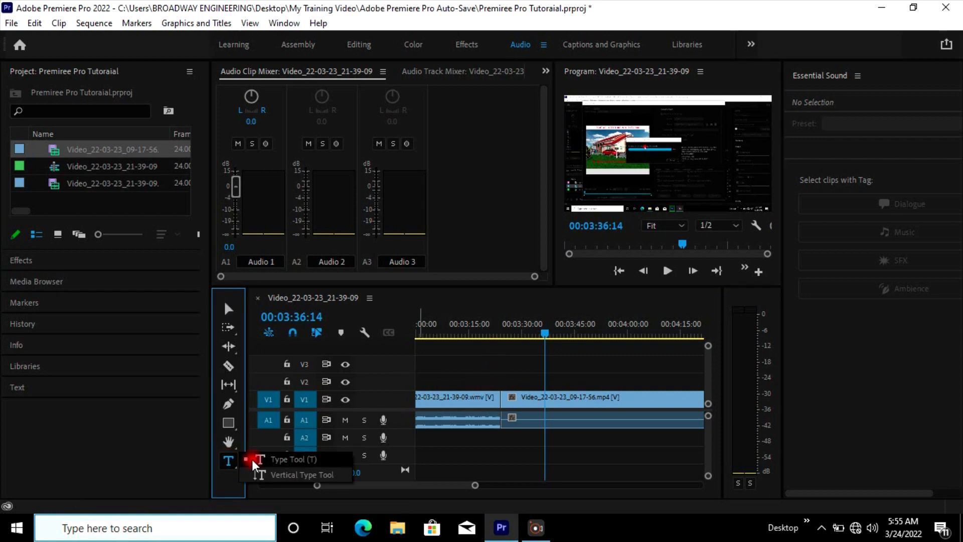
left_click(459, 383)
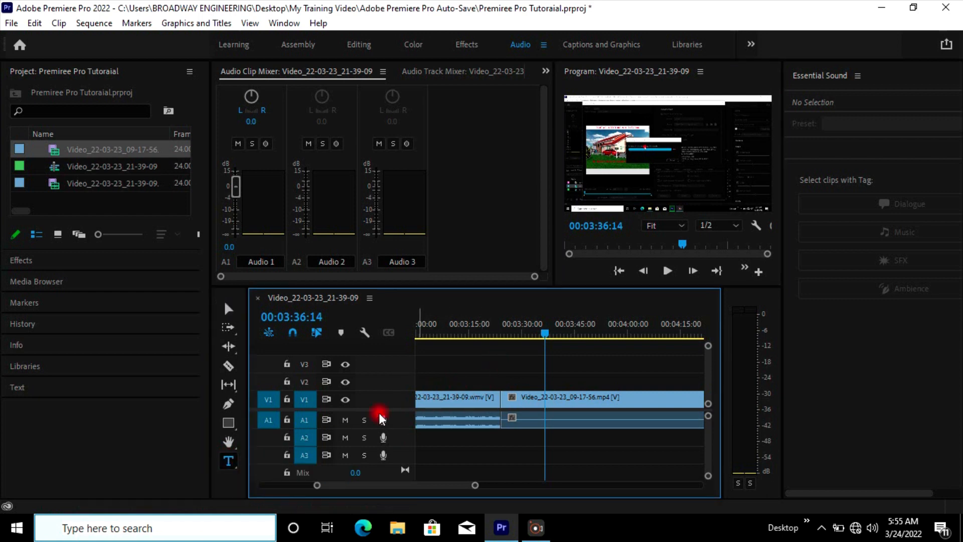
left_click(229, 461)
left_click(230, 461)
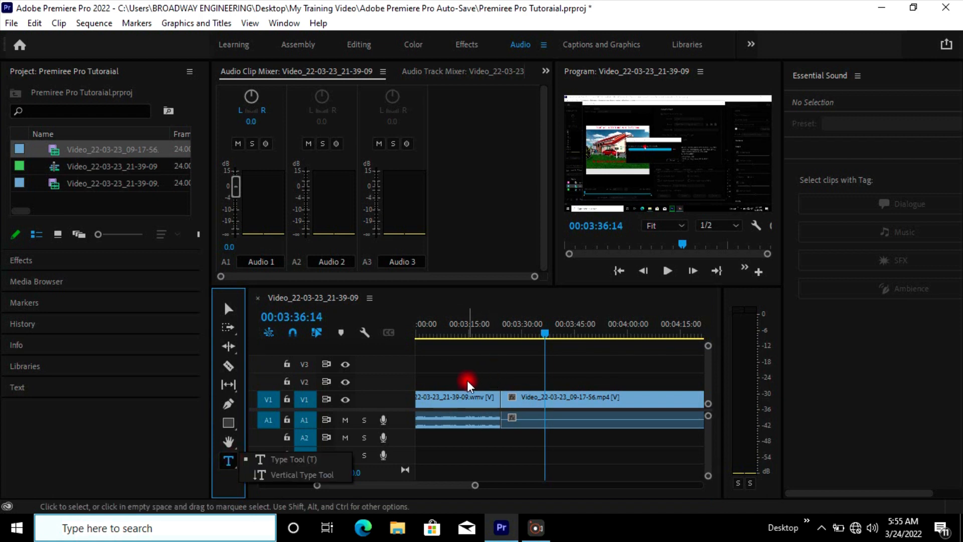
left_click(445, 384)
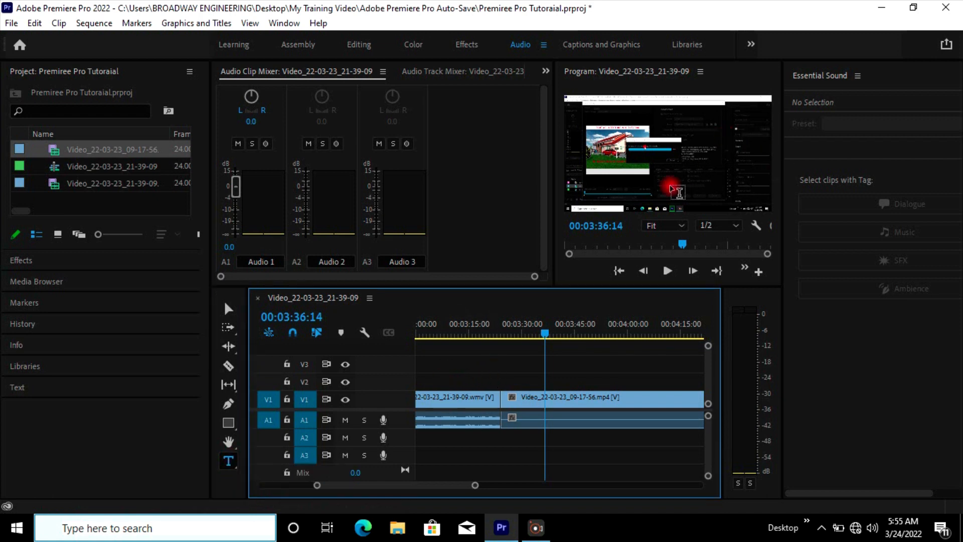
left_click(659, 190)
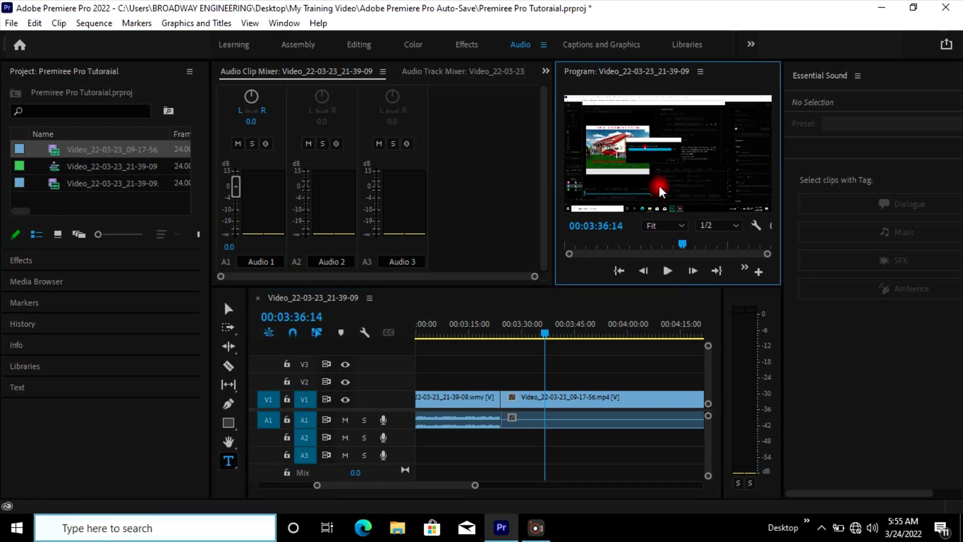